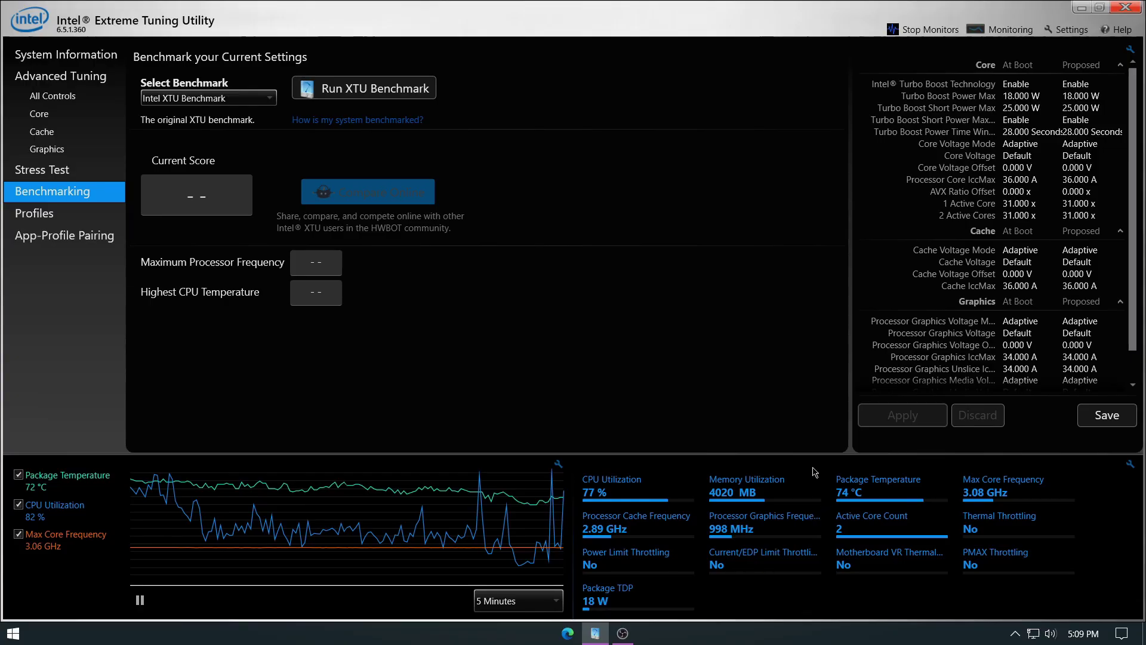
Start an XTU benchmark run, then apply a -0.050 V core voltage offset.
left_click(339, 87)
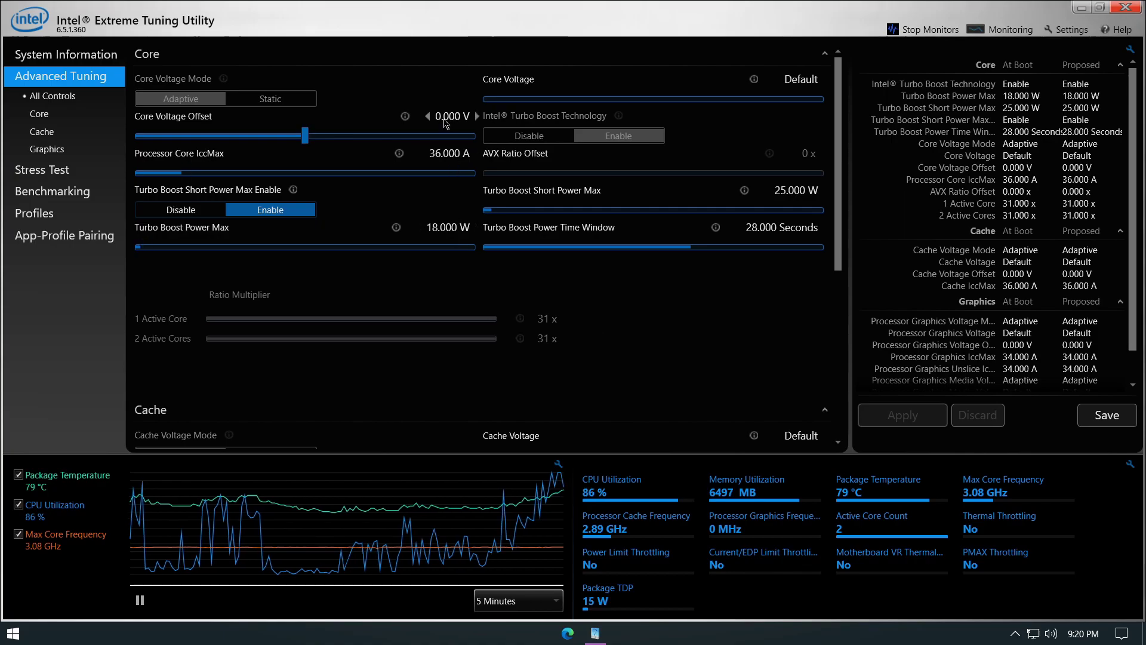
left_click(451, 117)
scroll(450, 178, "up", 4)
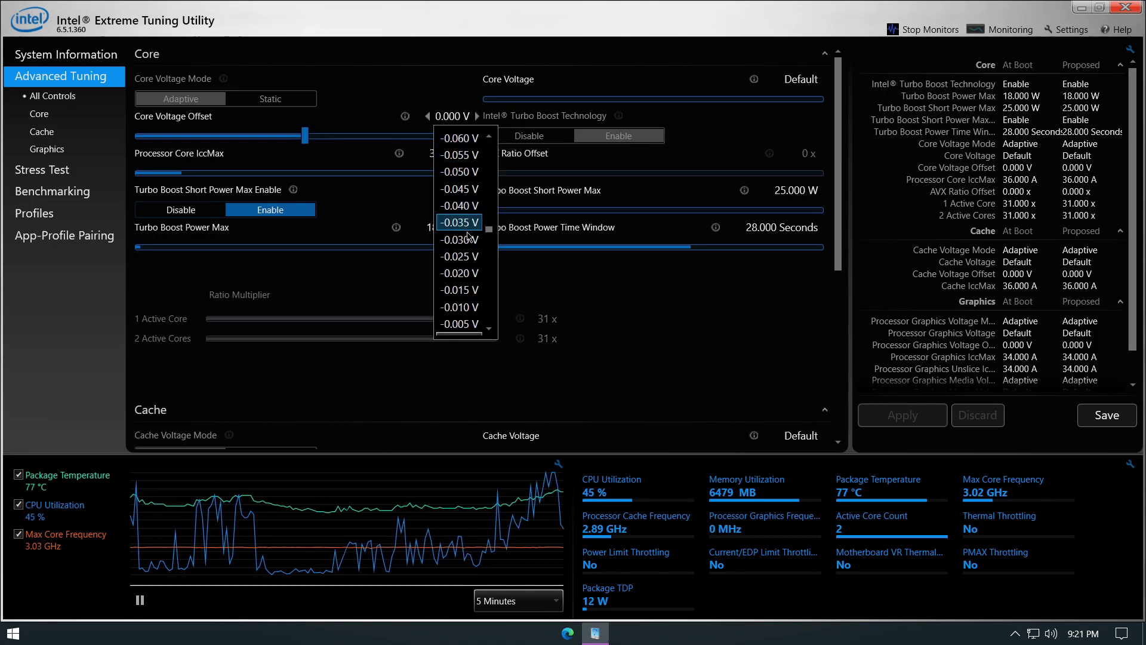
left_click(464, 173)
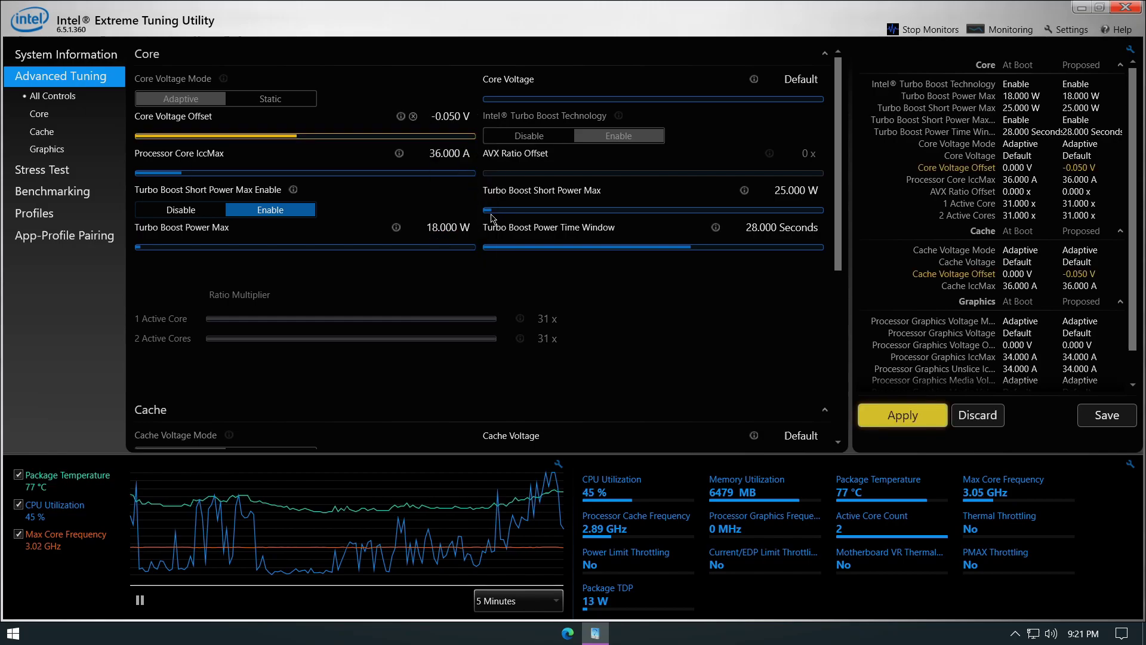
left_click(903, 415)
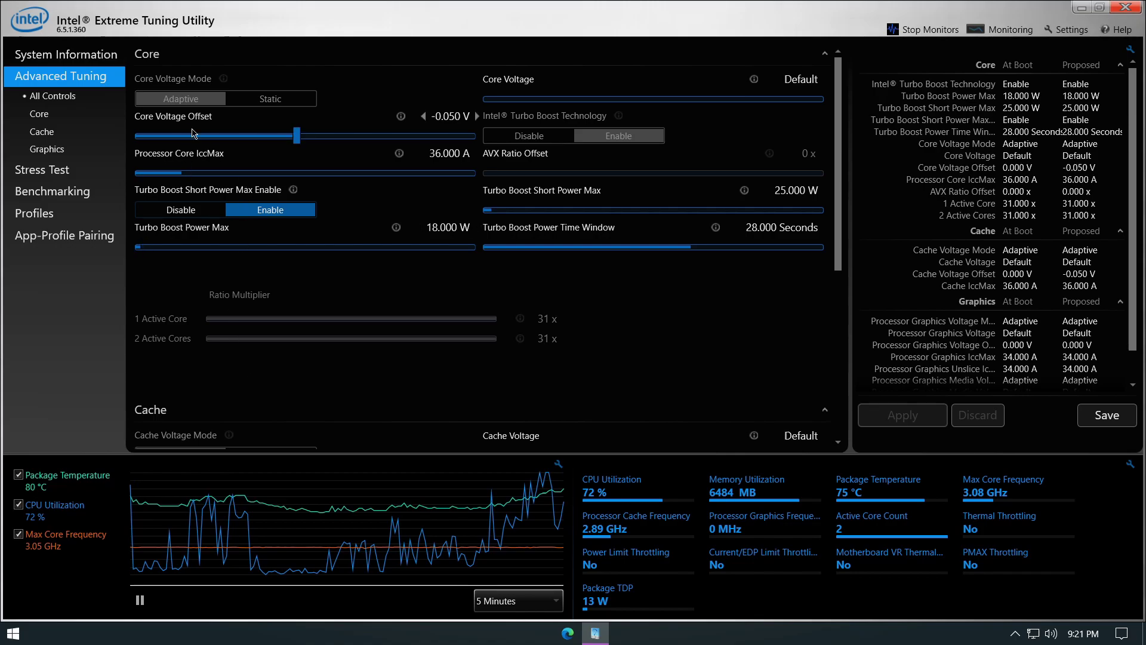
Run the XTU benchmark from the Benchmarking page with the -0.050 V undervolt active.
left_click(83, 192)
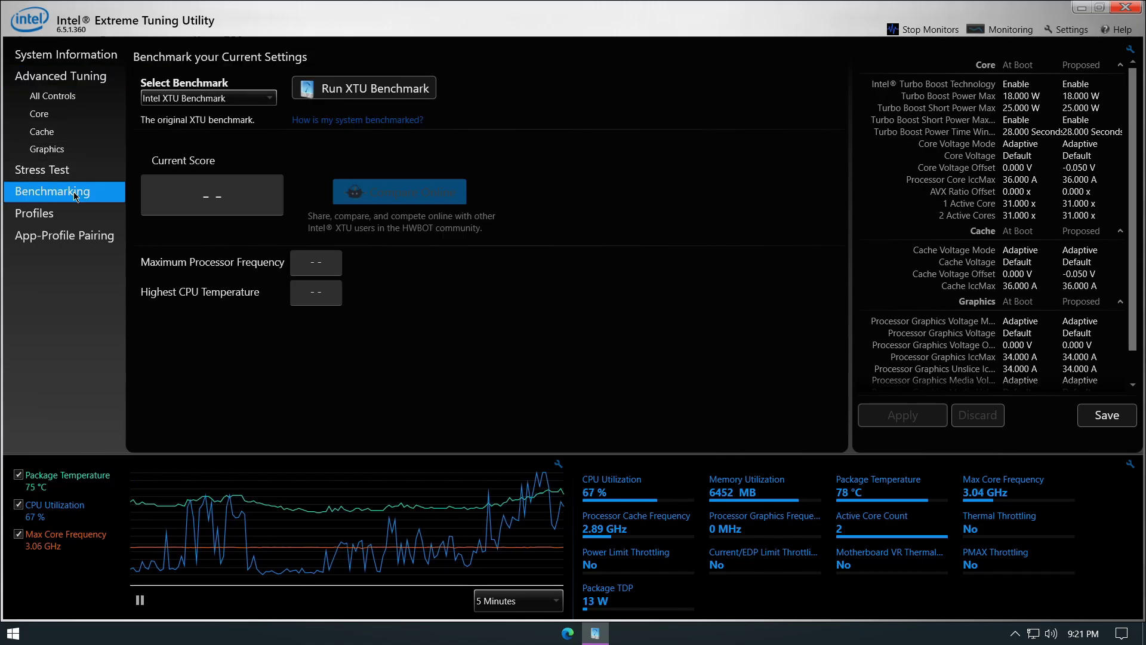
left_click(340, 90)
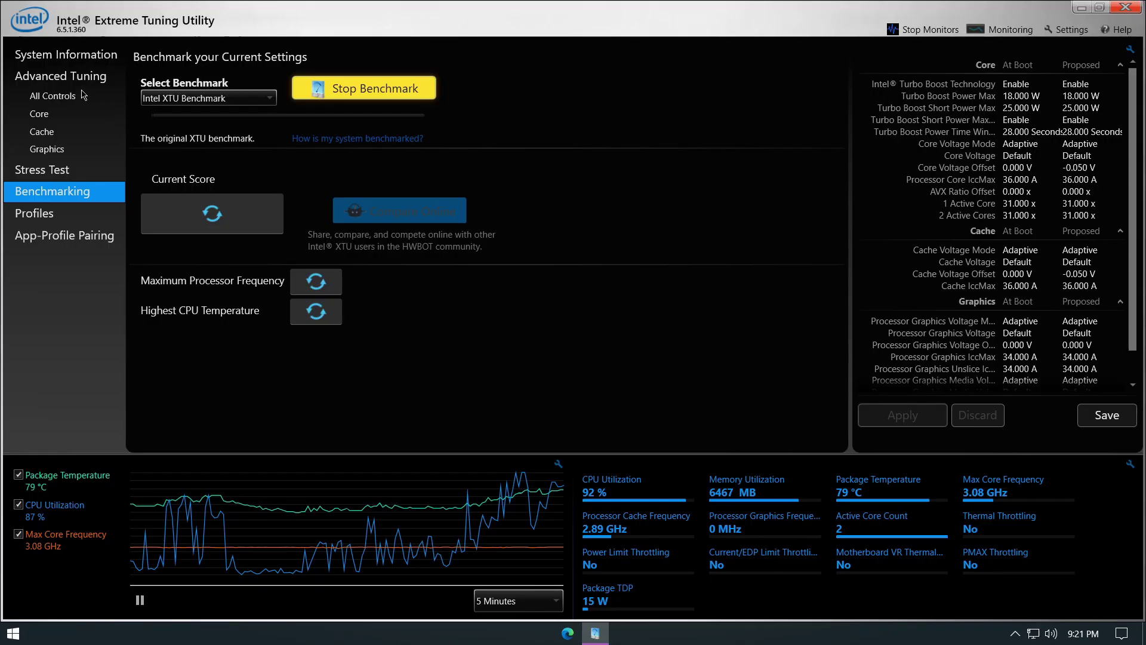
Step the core voltage offset down from -0.050 V to -0.110 V on Advanced Tuning and apply.
left_click(76, 84)
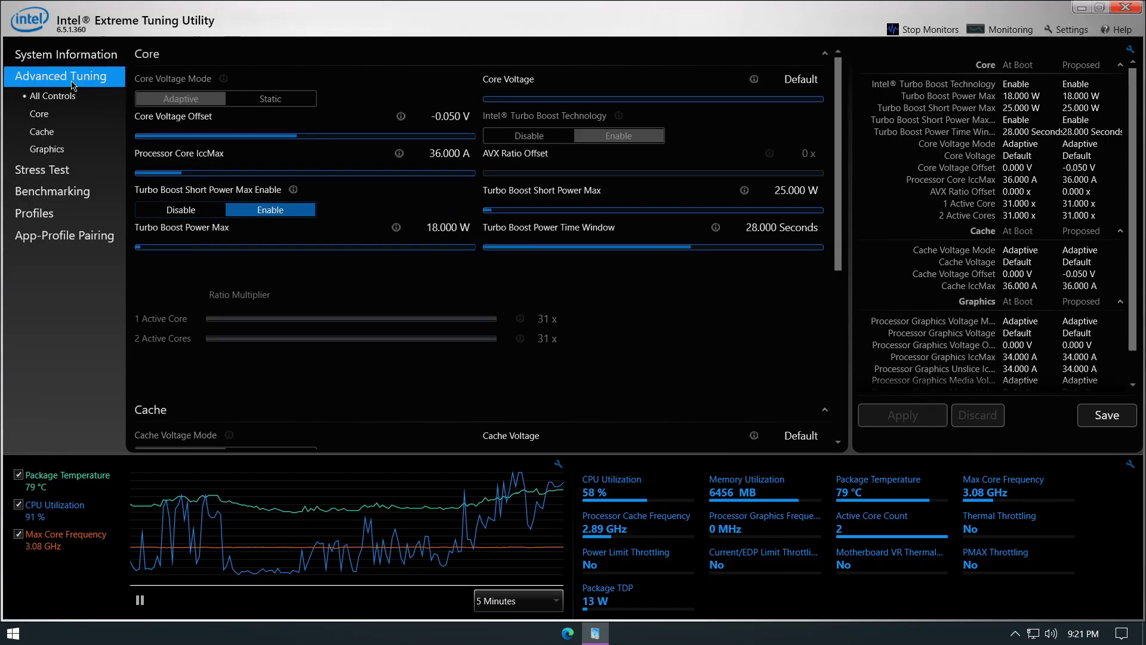
left_click(424, 117)
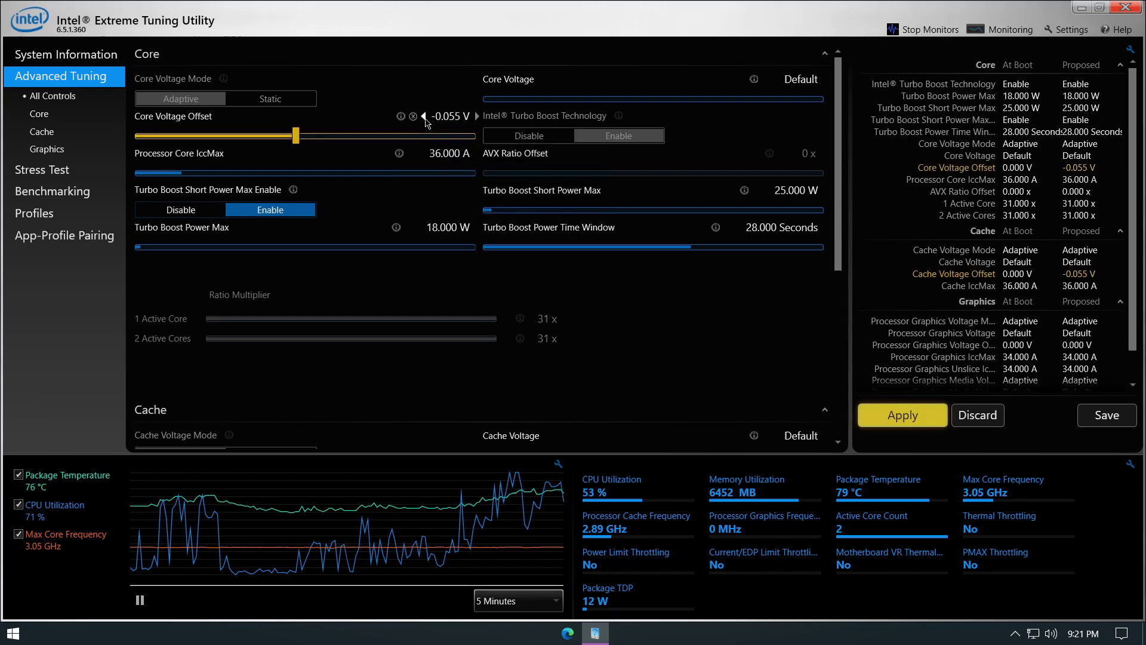
double_click(427, 122)
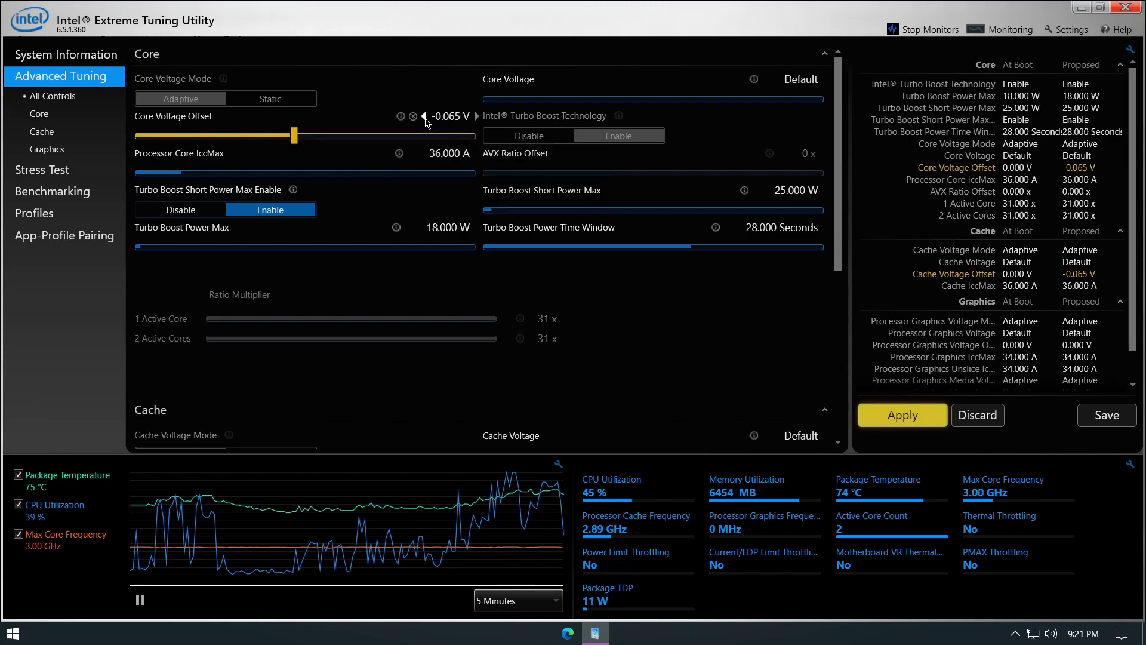
left_click(425, 117)
left_click(425, 118)
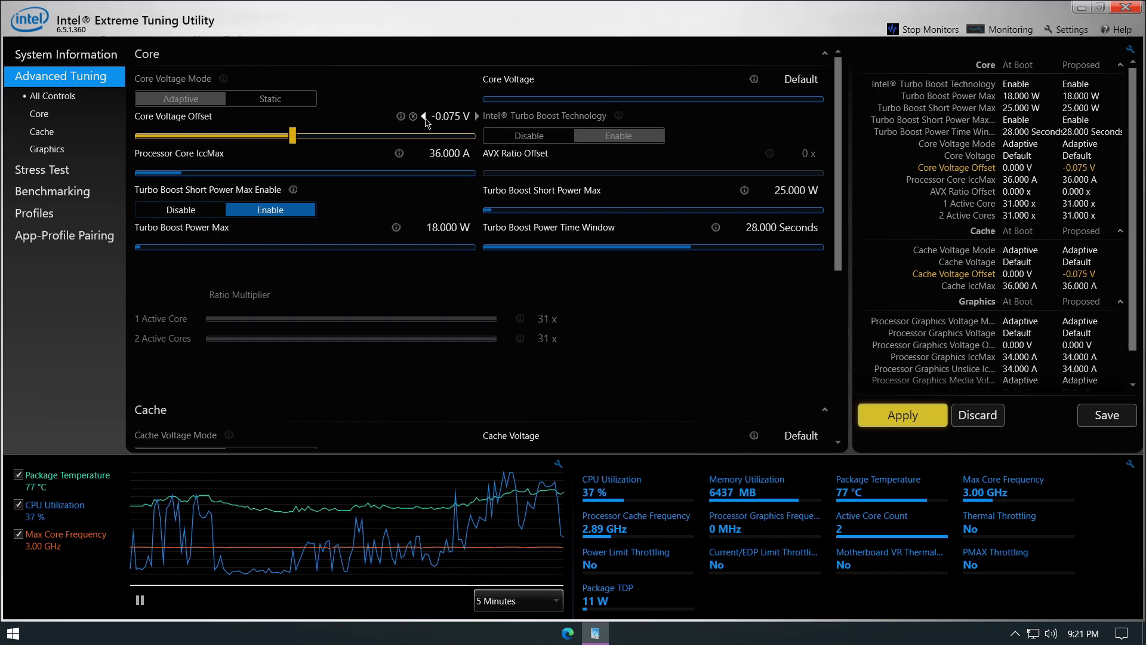
left_click(424, 117)
double_click(424, 118)
left_click(424, 118)
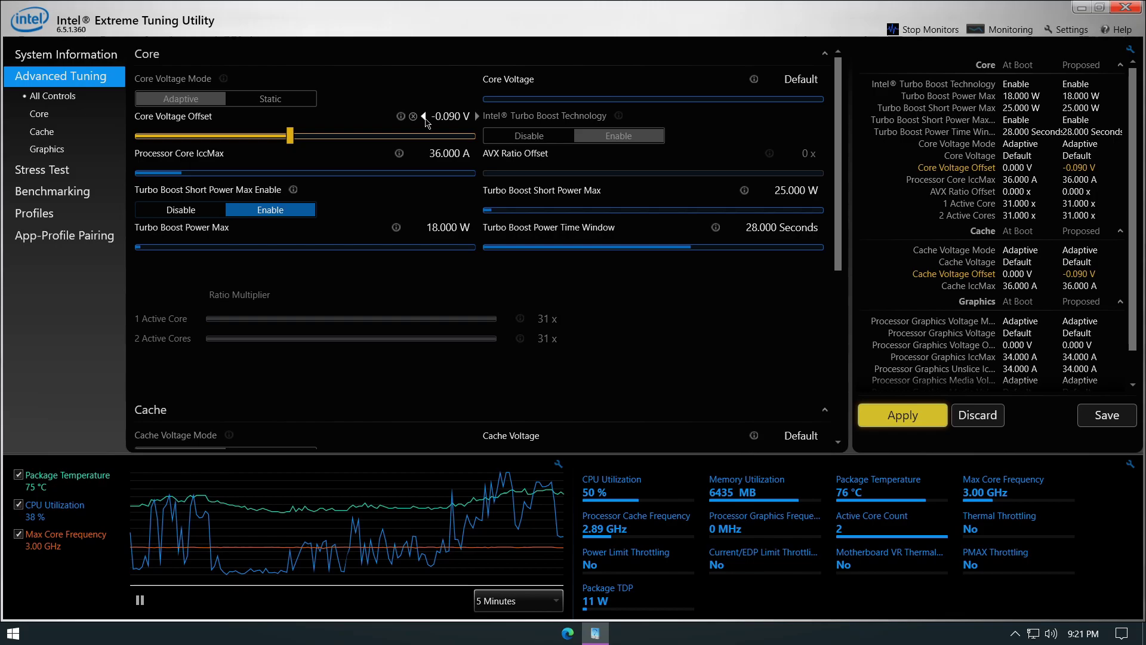
left_click(425, 117)
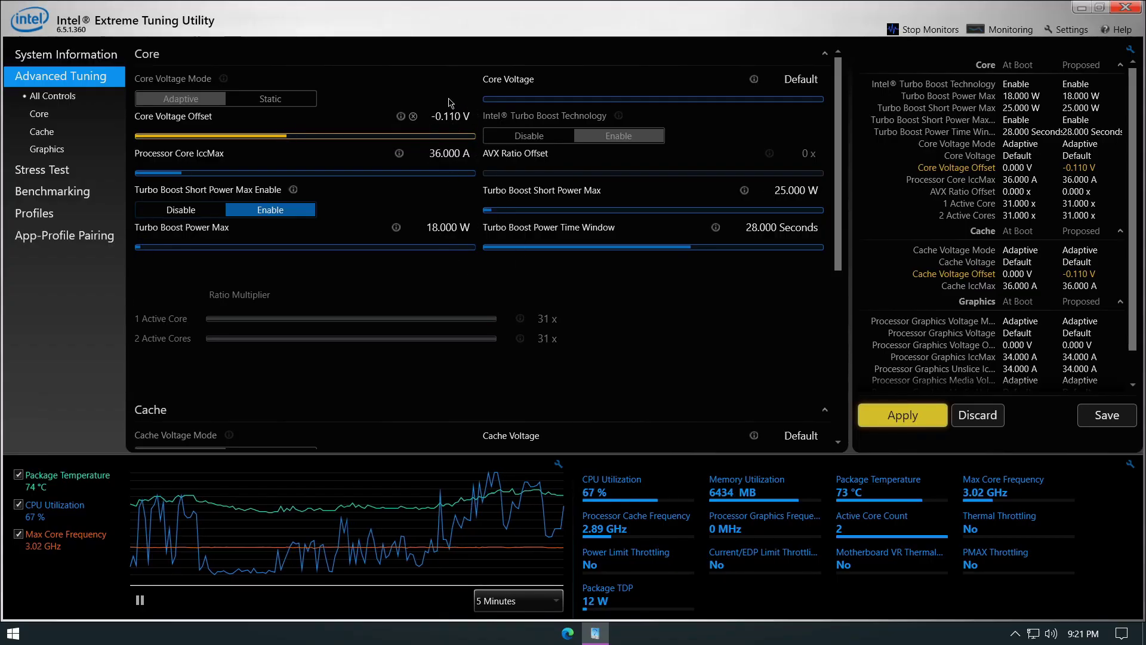
left_click(911, 420)
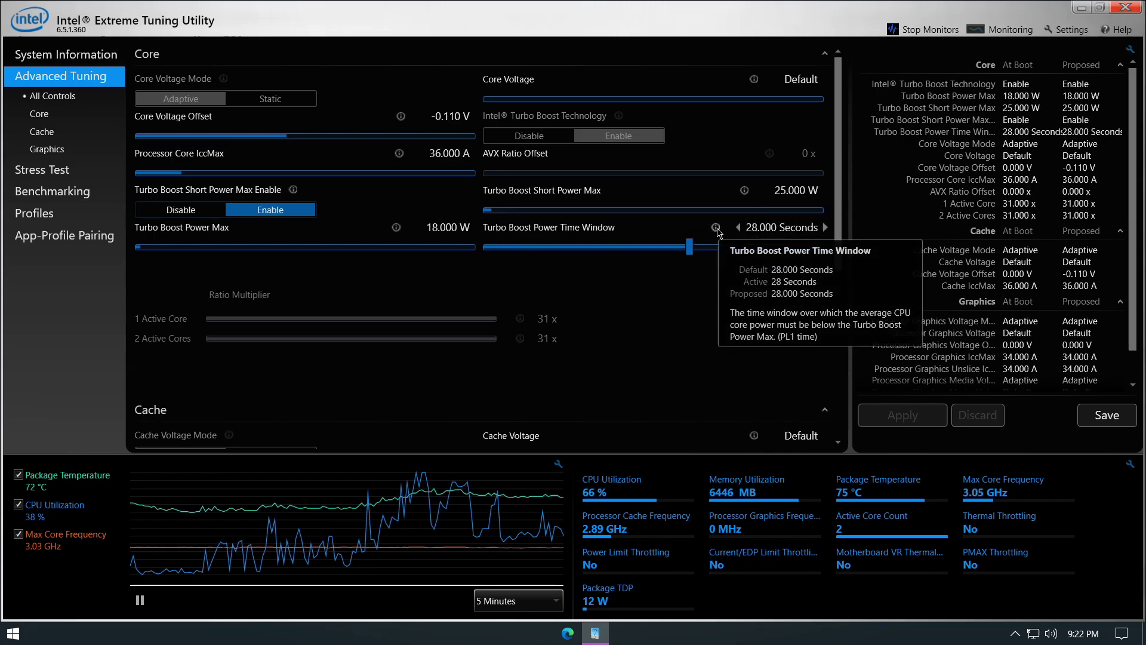
mouse_move(653, 236)
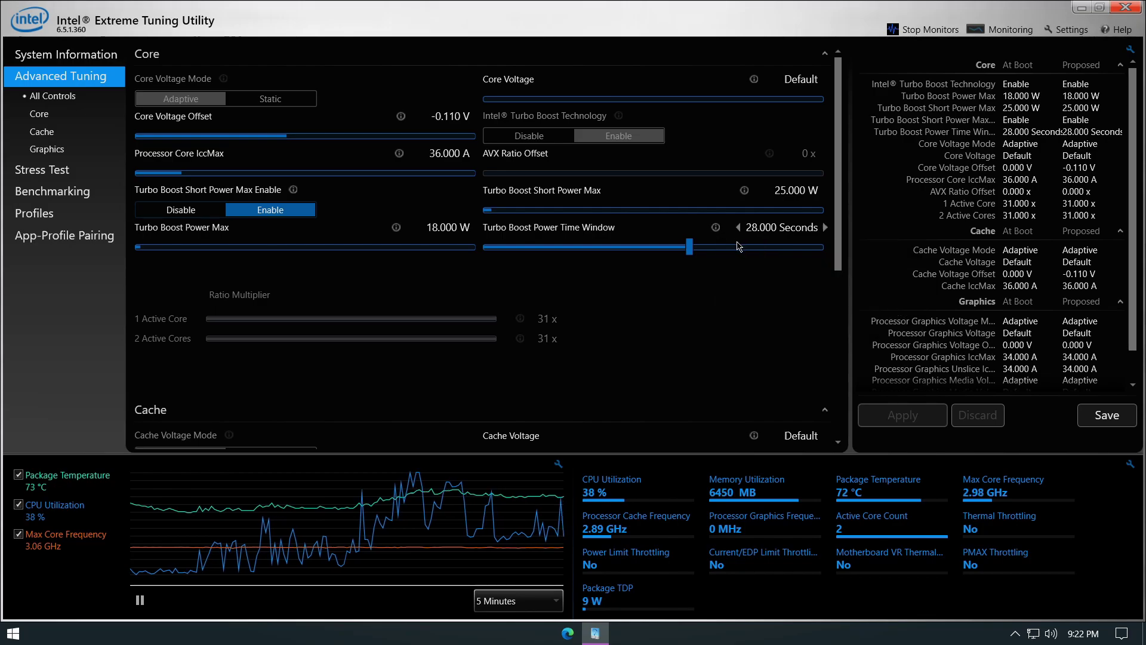
Lower the Turbo Boost Power Time Window from 28 to 20 seconds and apply.
left_click(740, 228)
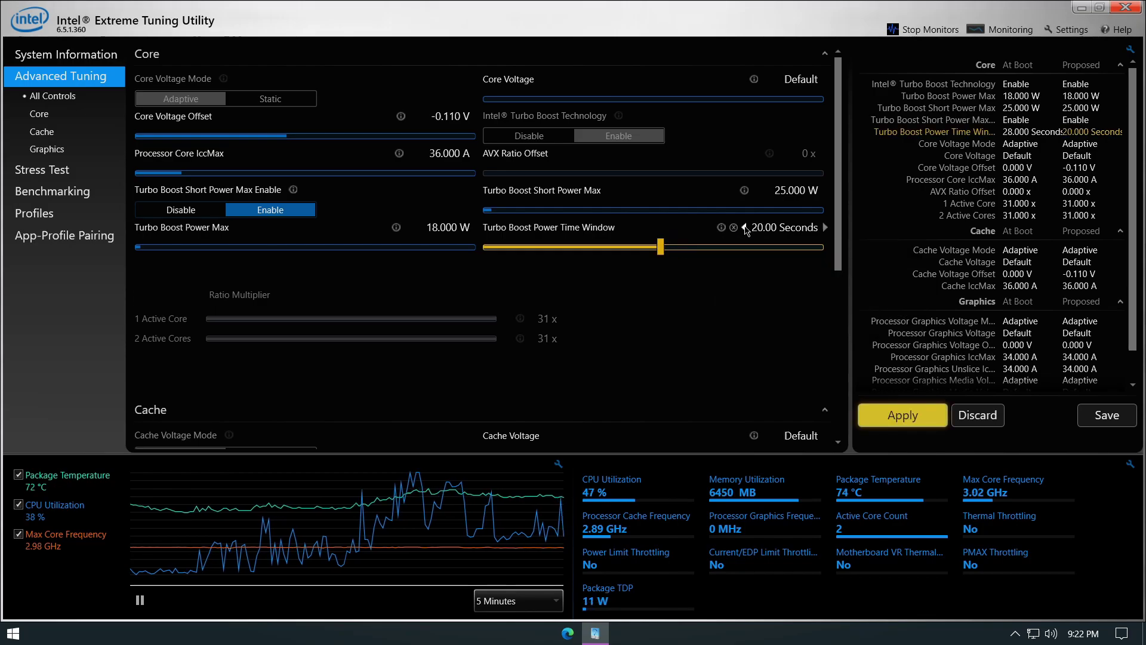
left_click(886, 412)
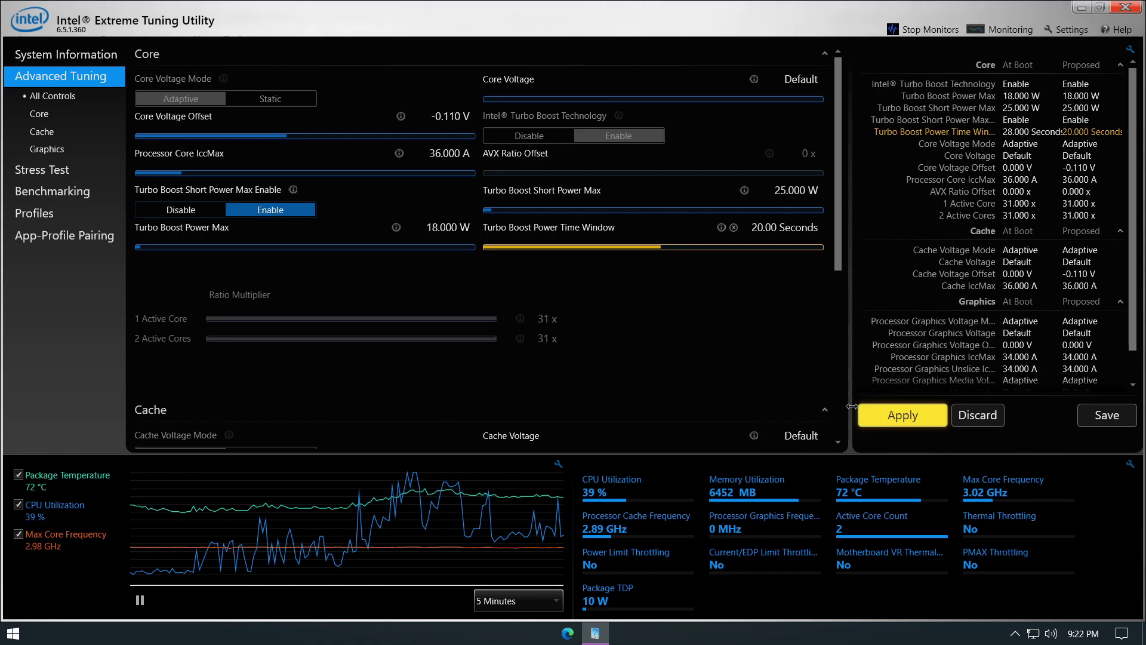